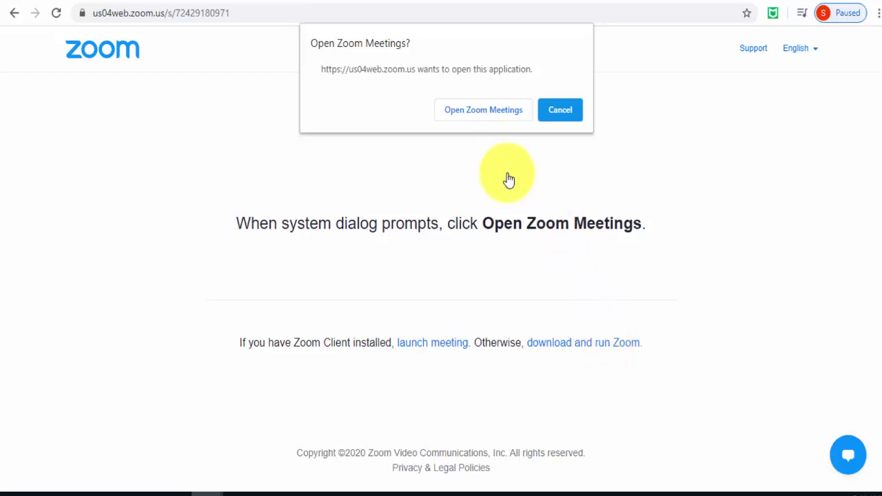
Open the meeting in the Zoom Meetings application and join it with computer audio
left_click(461, 113)
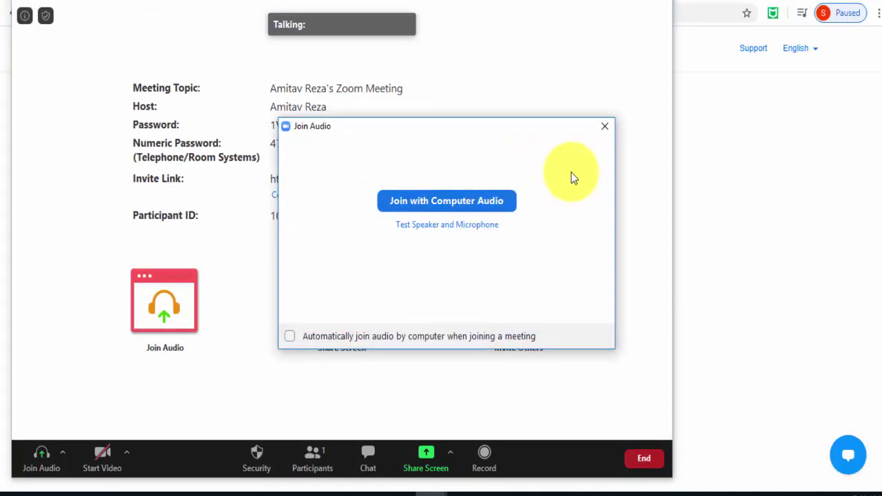
left_click(493, 204)
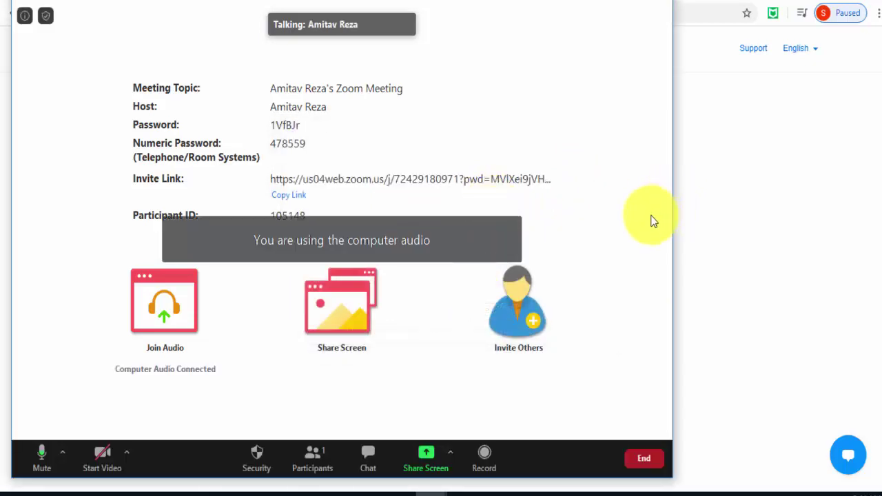
Copy the meeting's invite link and send it to two contacts in the browser's chat conversations
left_click(290, 197)
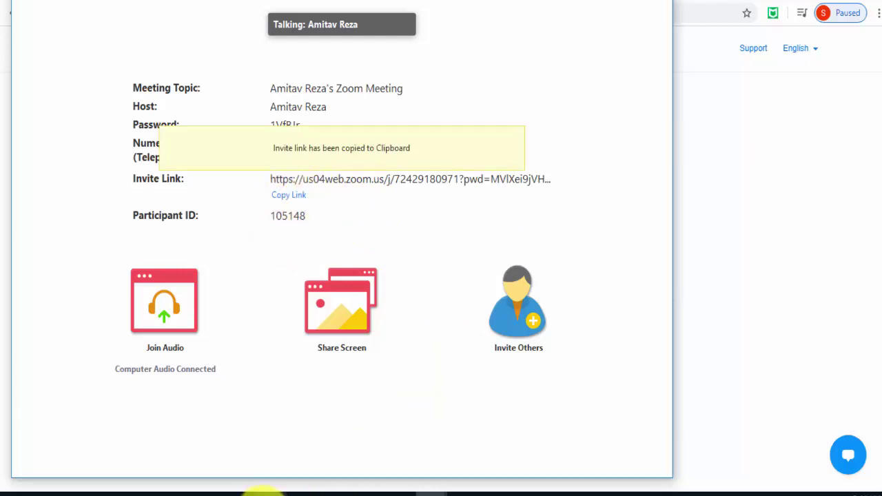
mouse_move(207, 488)
left_click(173, 469)
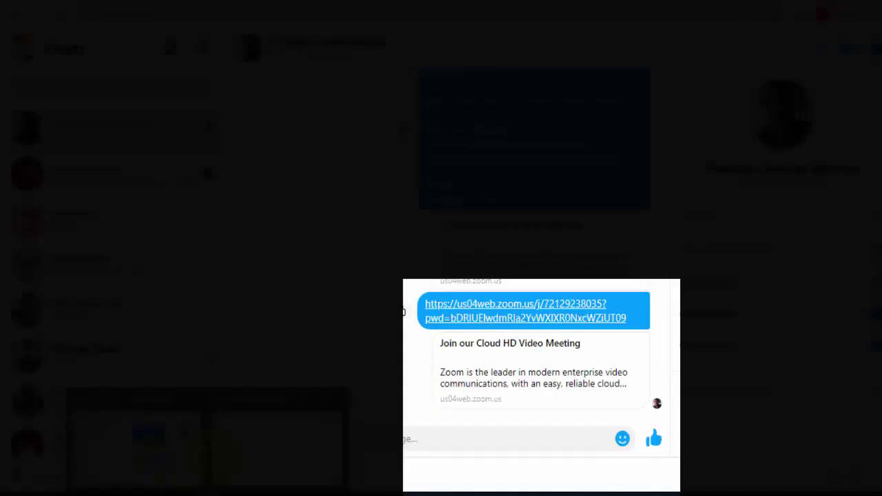
left_click(524, 311)
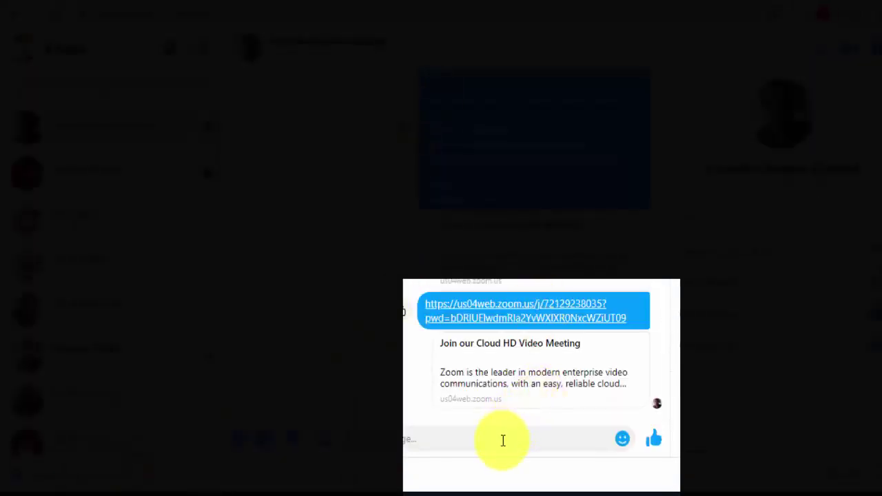
key("ctrl+v")
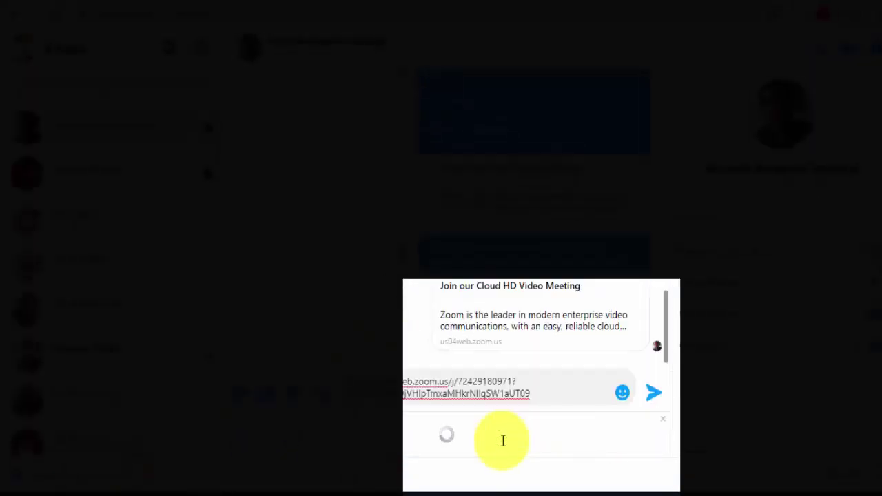
key("Return")
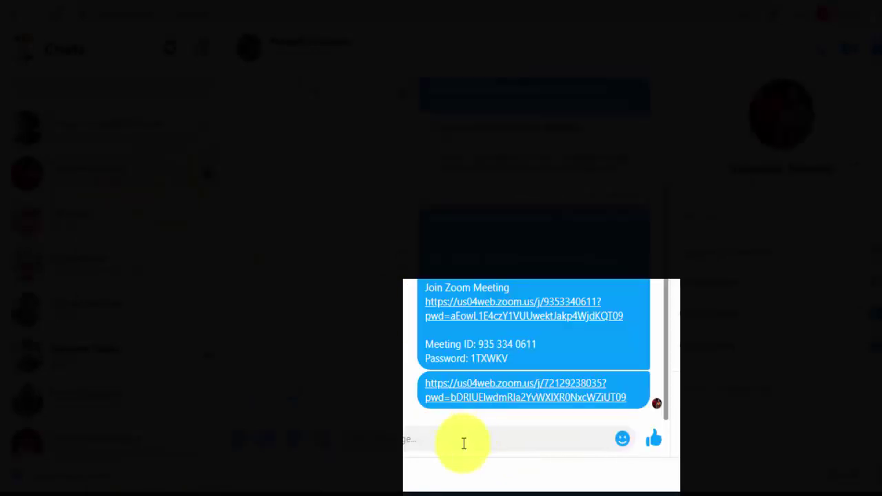
key("ctrl+v")
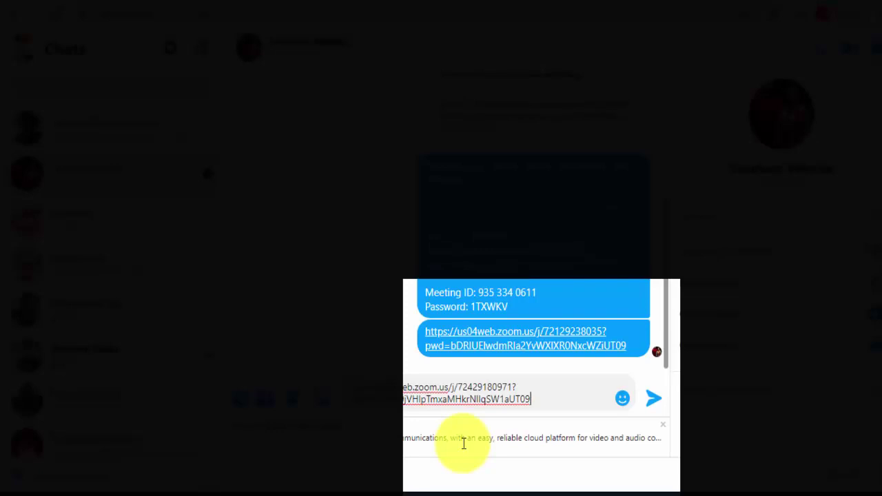
key("Return")
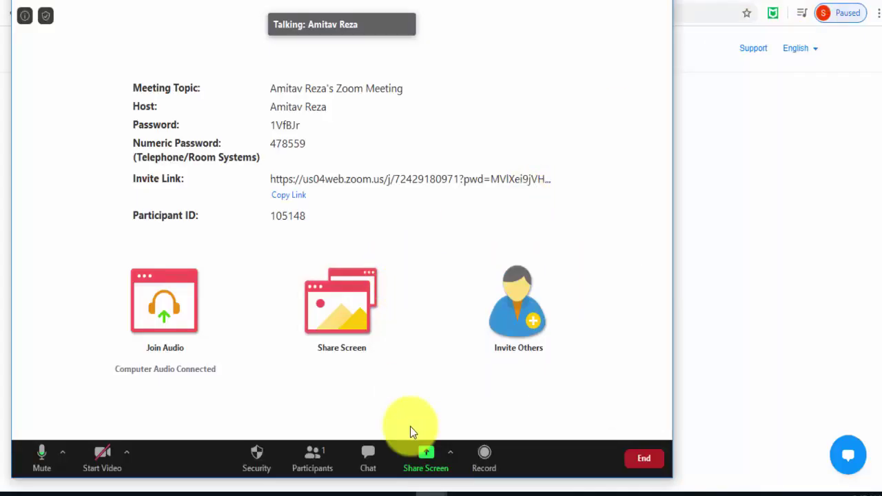
Show the meeting's participants and admit both waiting people individually
left_click(313, 455)
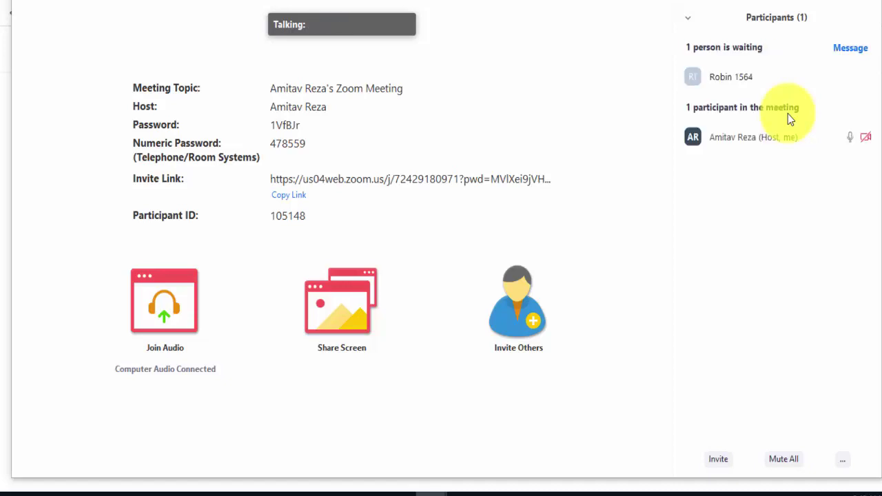
mouse_move(725, 68)
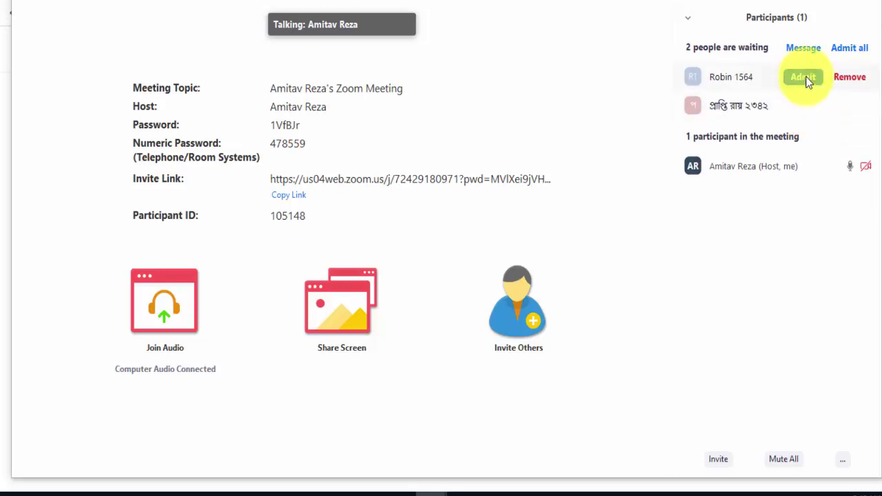
left_click(806, 77)
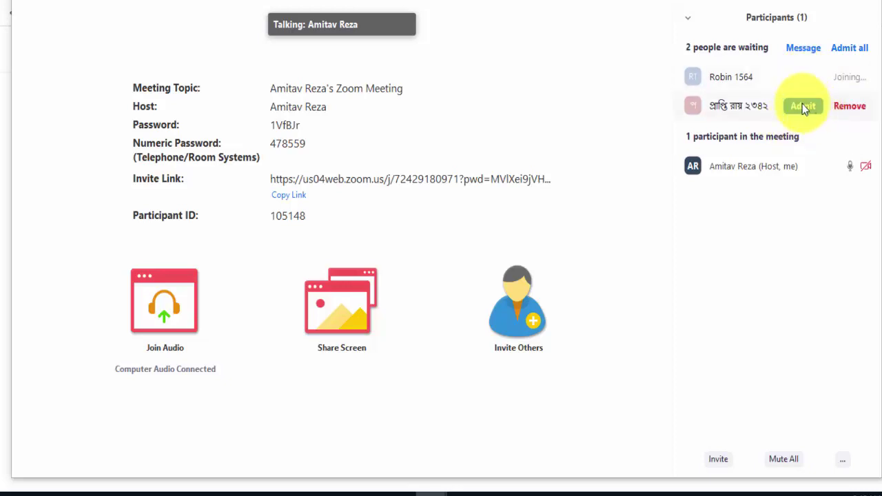
left_click(803, 105)
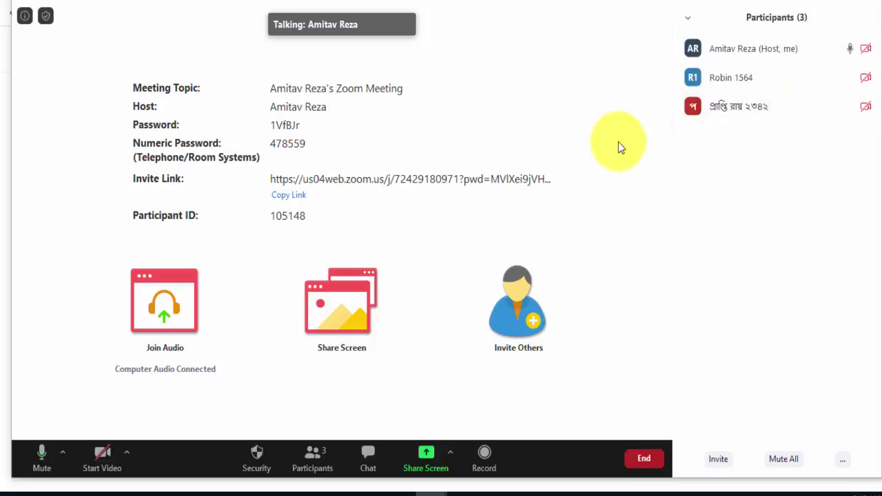
Leave the computer audio and rejoin the meeting with it
left_click(153, 316)
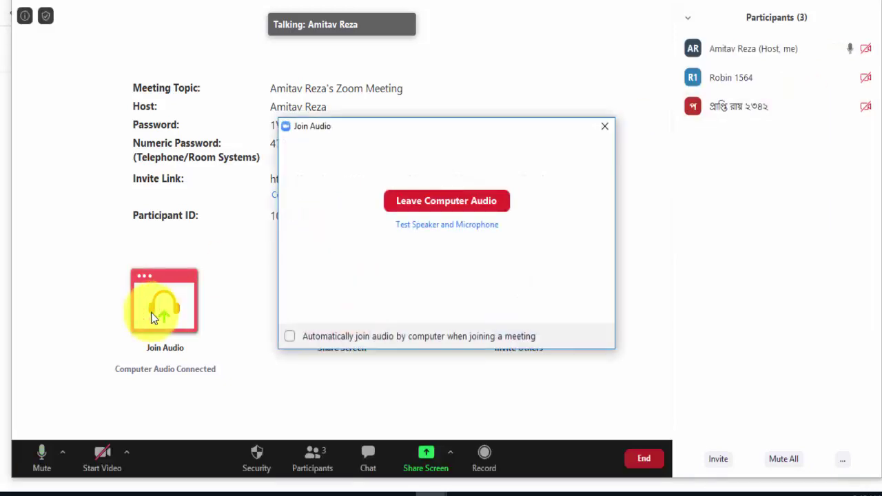
left_click(431, 203)
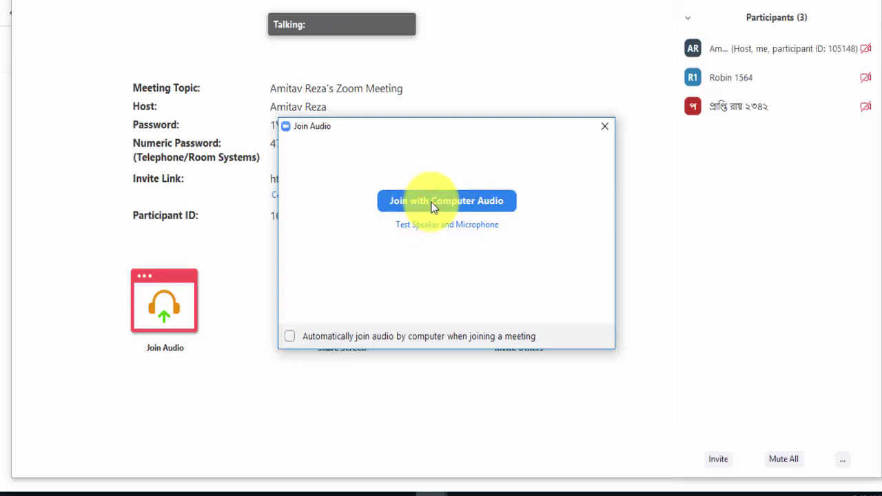
left_click(433, 203)
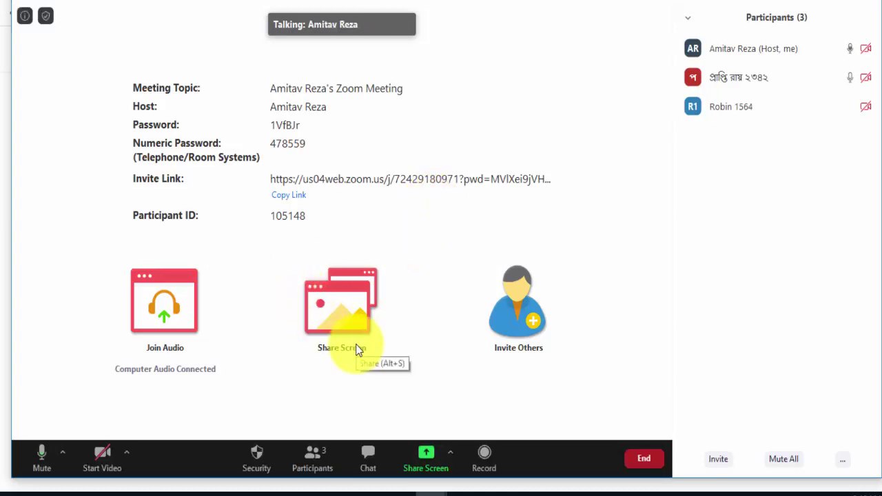
Start the host's camera video and stop it again
left_click(104, 460)
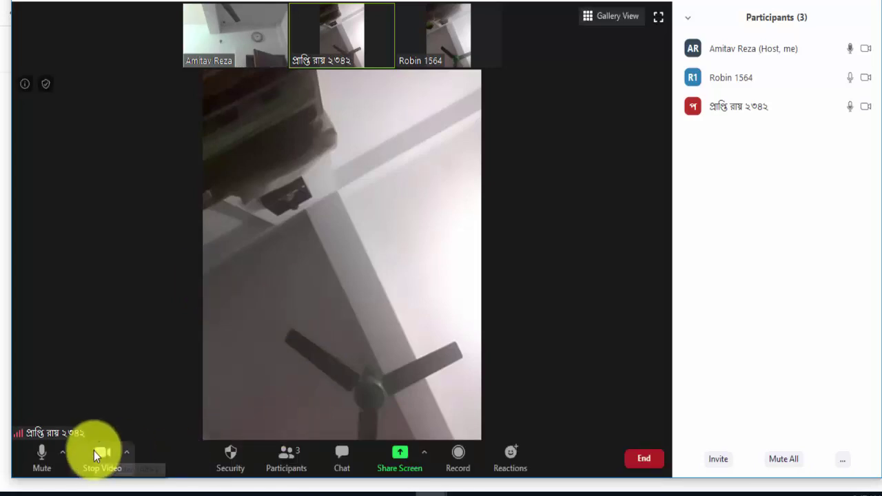
left_click(94, 451)
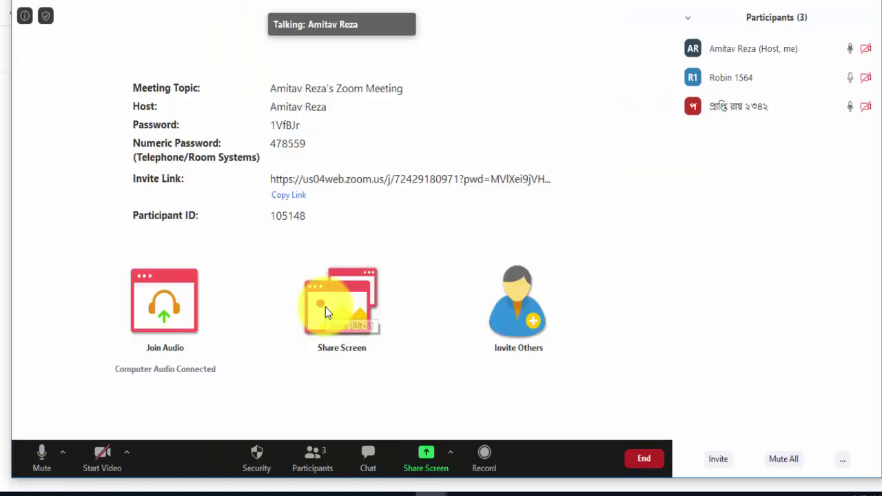
Open the meeting's group chat and send everyone the messages "Hello Students" and "How are you?"
left_click(367, 454)
left_click(772, 450)
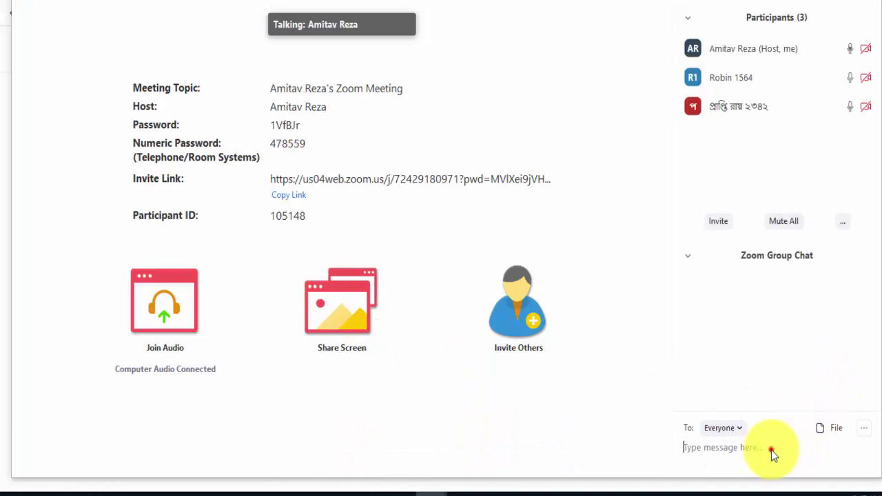
type("Hello Students")
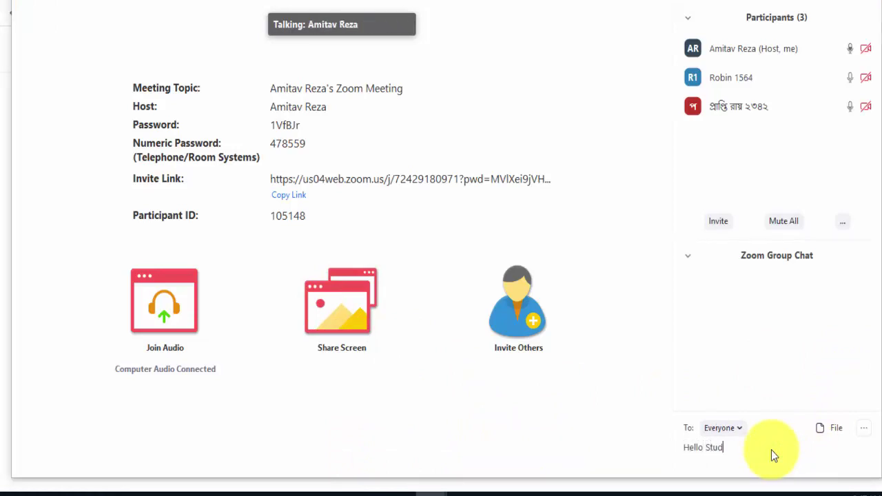
key("Return")
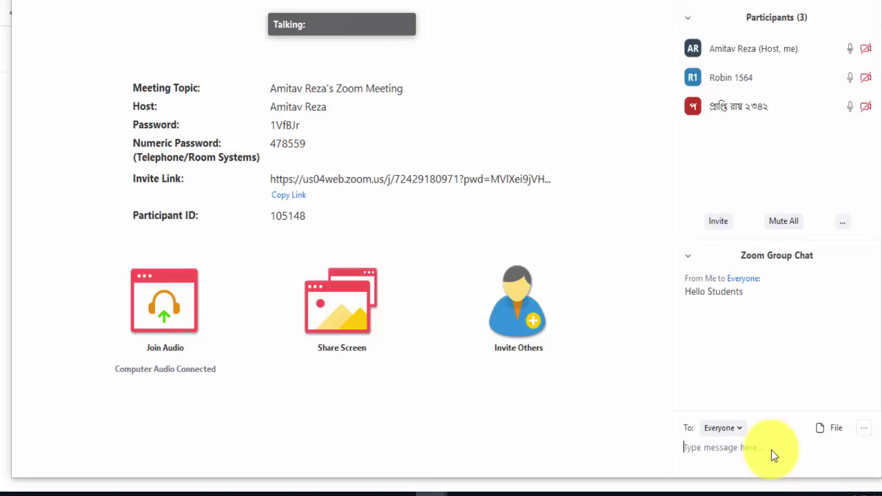
type("How are y")
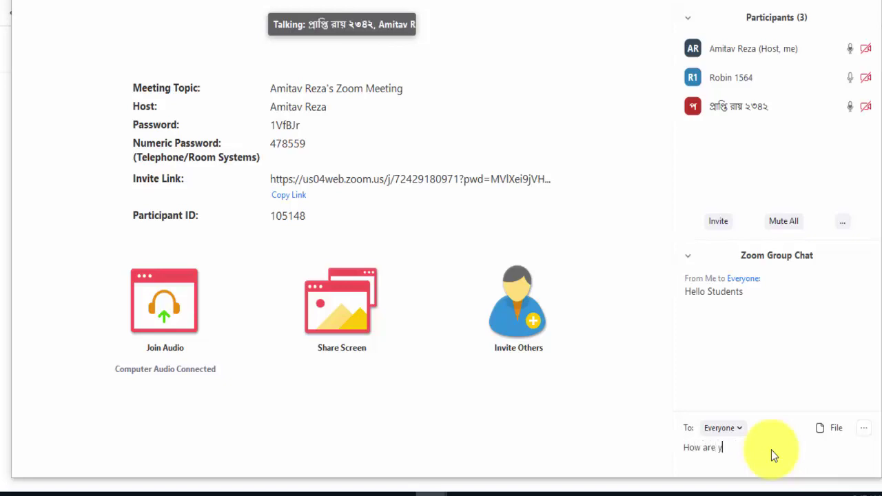
type("ou?")
key("Return")
Send everyone in the group chat the message "We will study chapter 5 today."
type("We ")
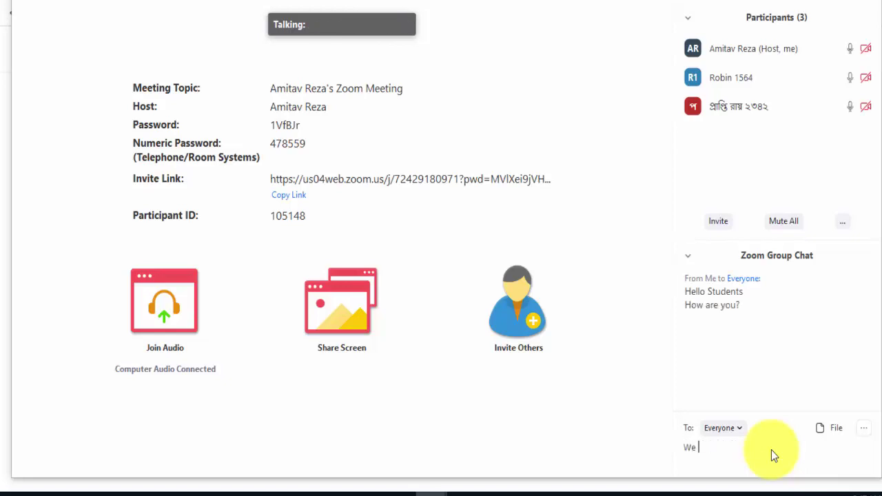
type("will st")
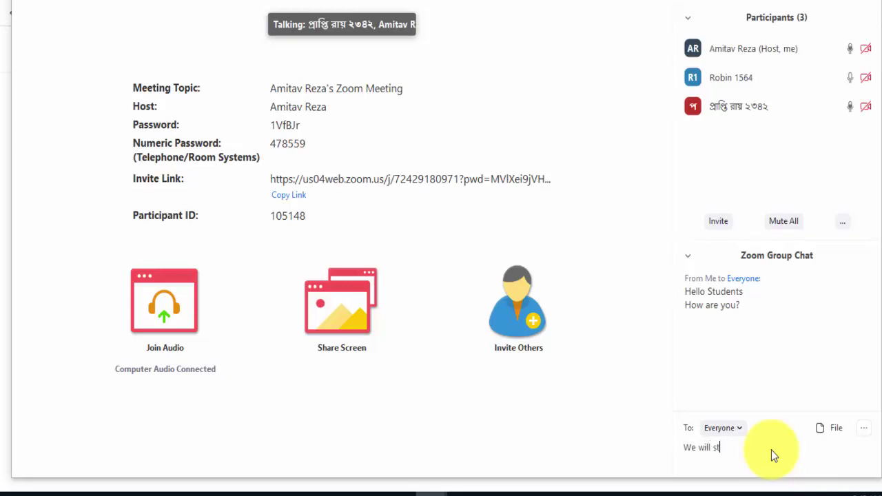
type("udy ch")
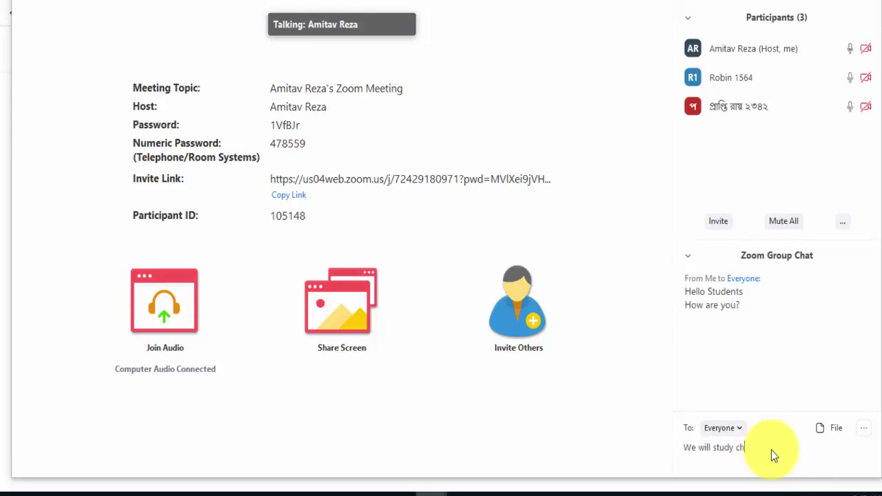
type("apter 5 today")
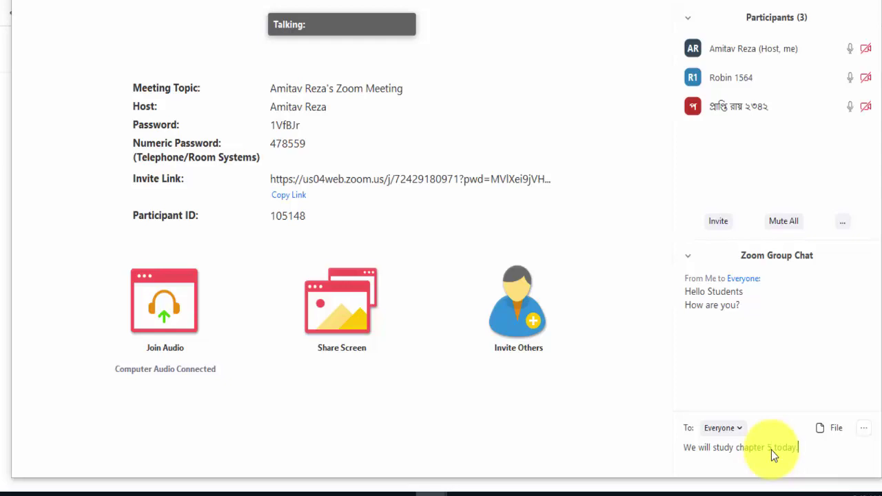
key("Return")
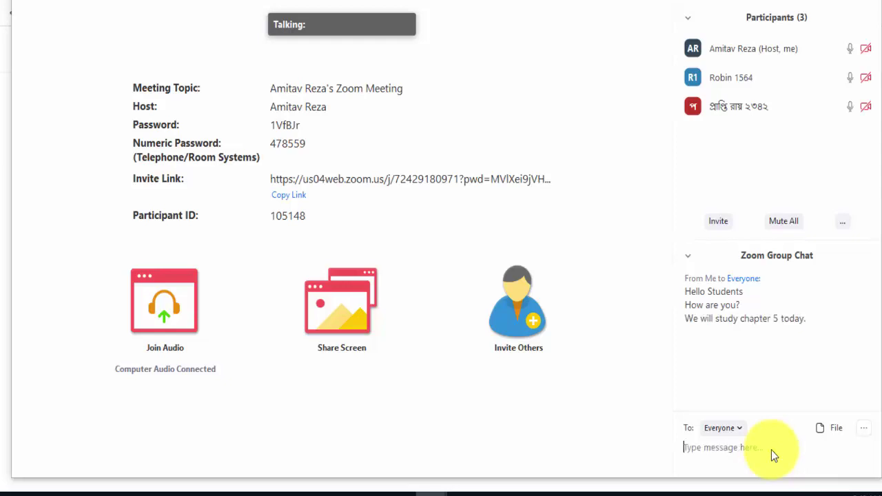
left_click(772, 451)
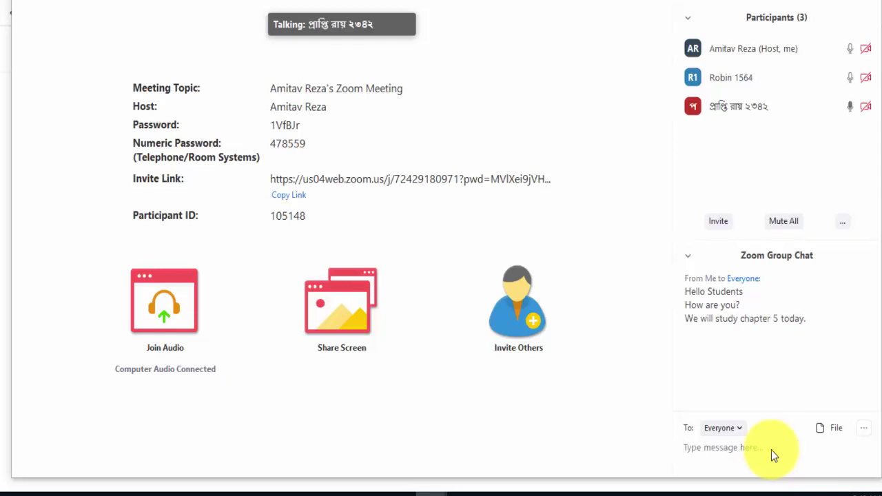
Share the entire screen with the meeting and bring up the Word document about password protection in a maximized window
left_click(356, 324)
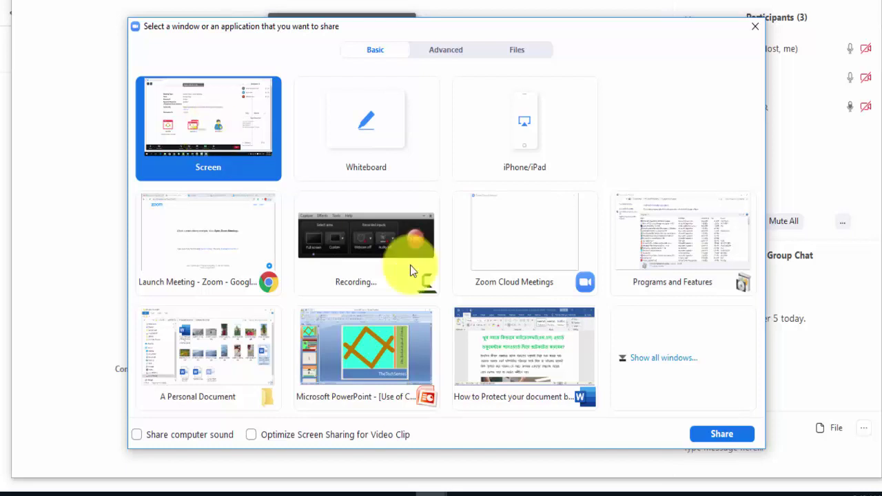
left_click(728, 434)
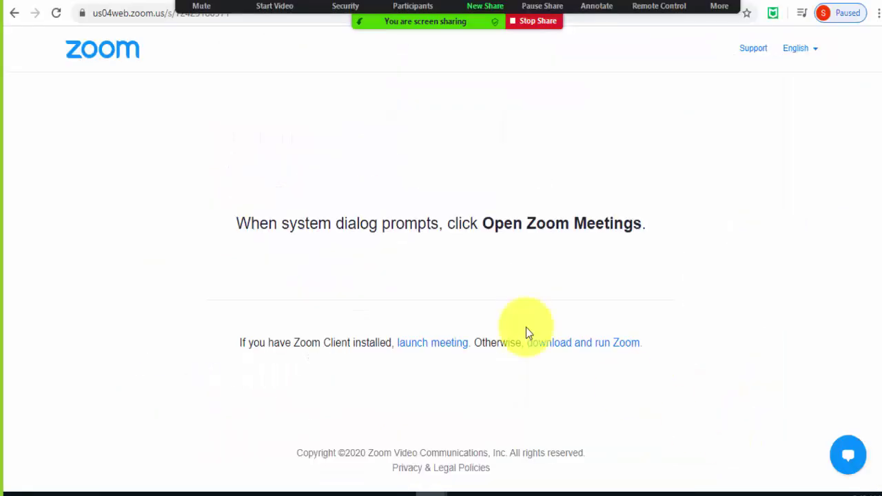
left_click(338, 491)
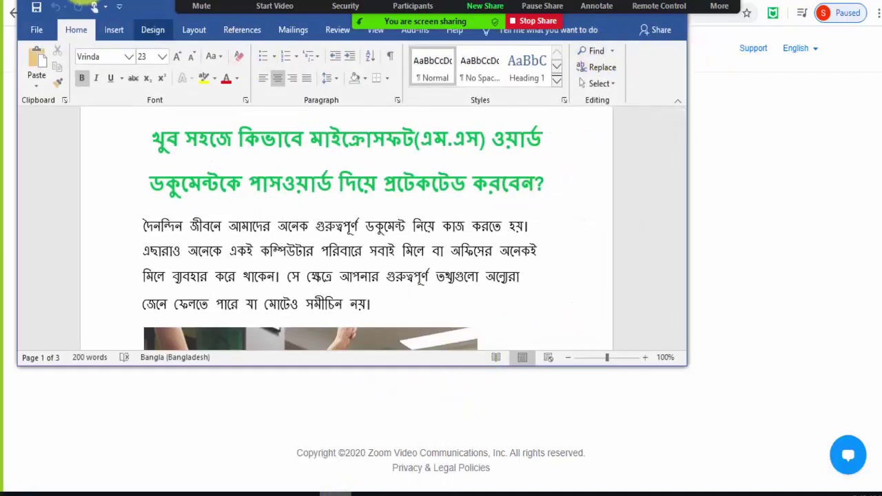
double_click(142, 9)
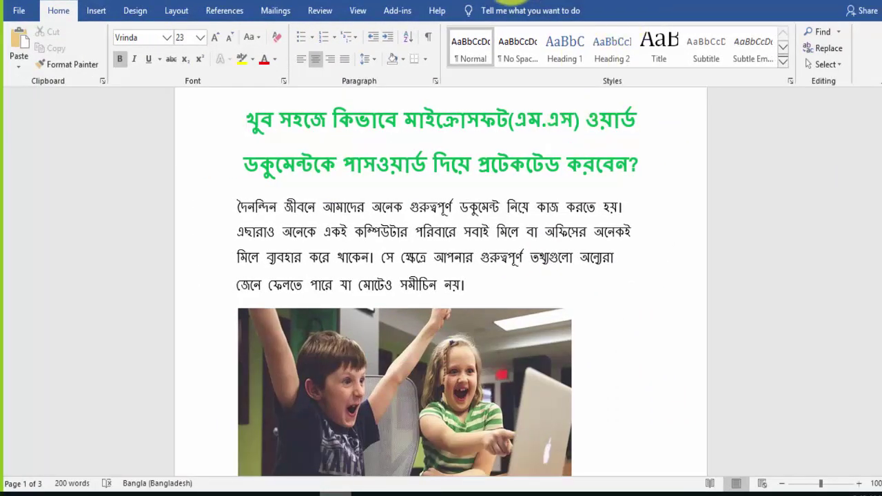
Turn on annotation for the shared screen and draw a line under the word "পাসওয়ার্ড" in the document's title
mouse_move(618, 30)
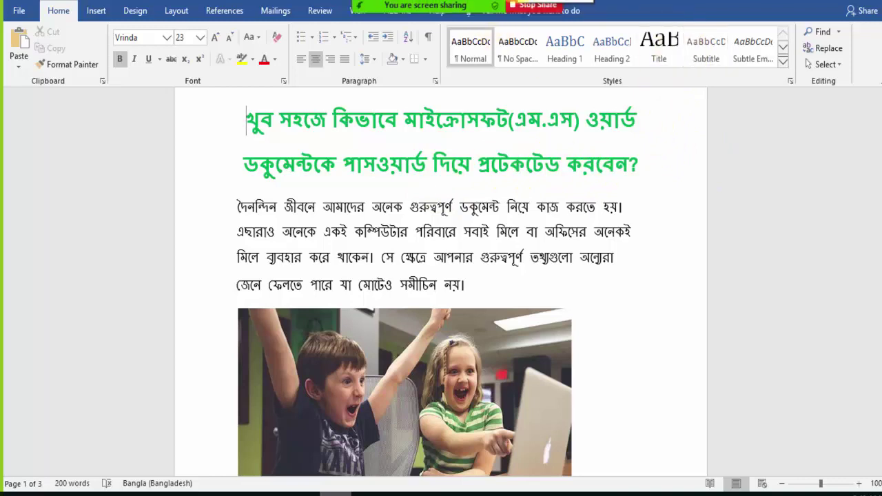
left_click(599, 6)
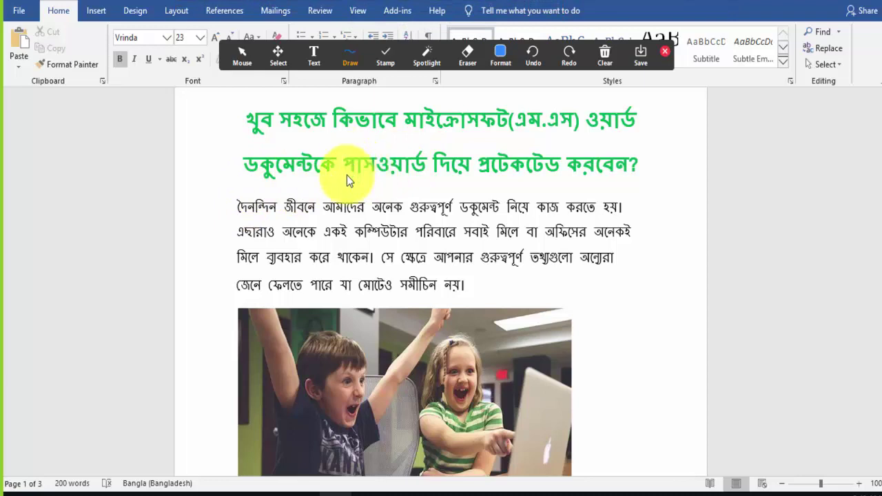
left_click_drag(347, 175, 424, 175)
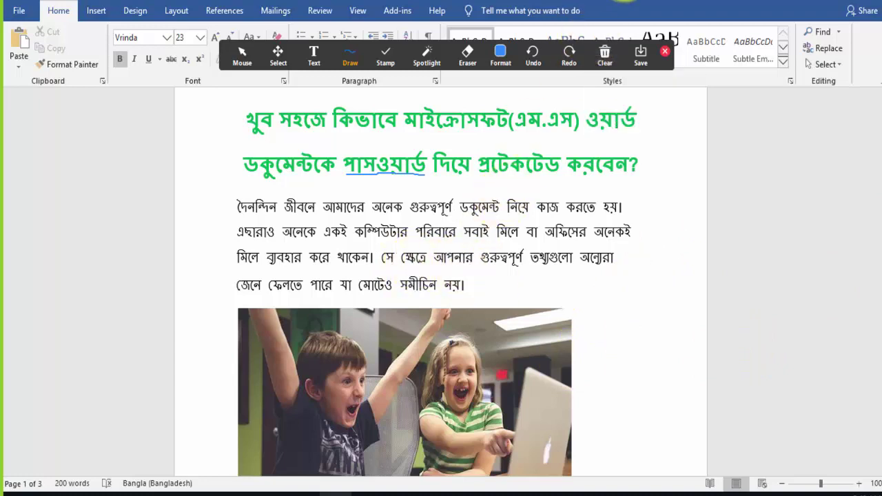
Check the choices for clearing drawings and close the annotation tools over the Word document
left_click(615, 65)
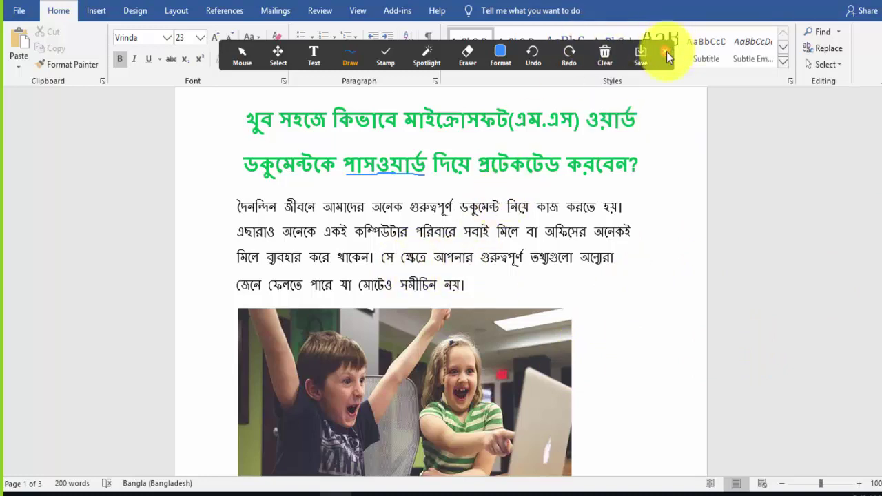
left_click(615, 55)
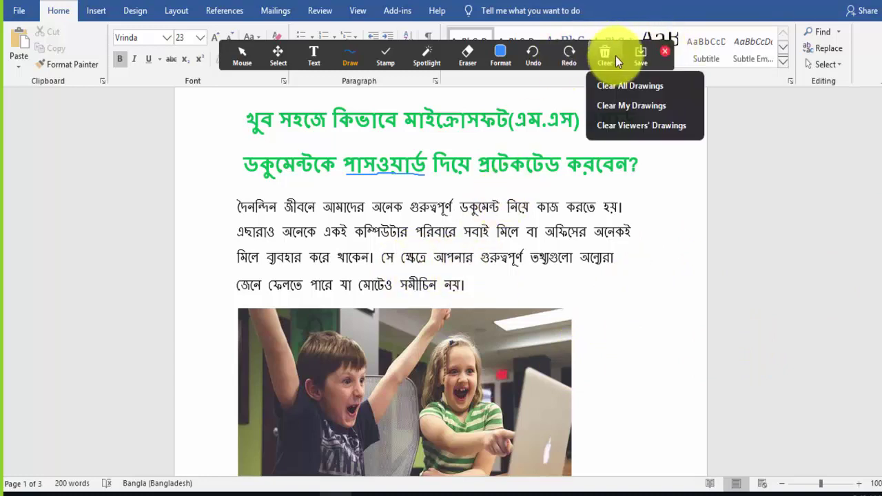
left_click(664, 53)
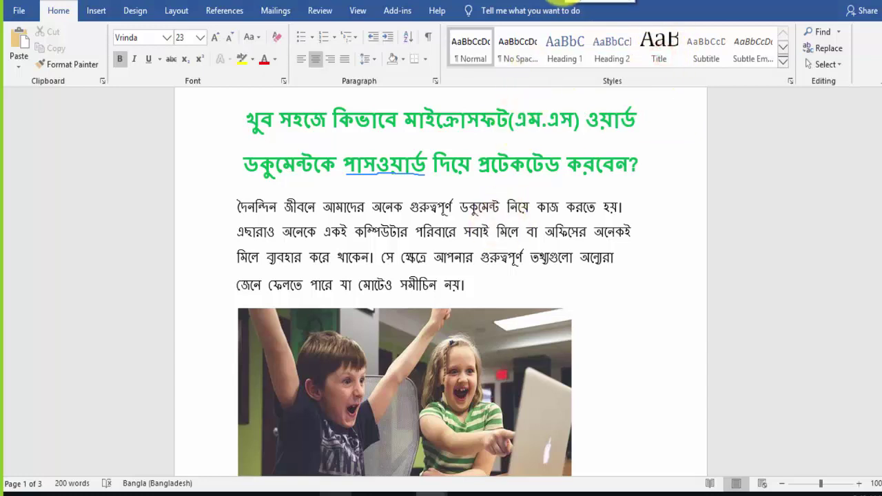
Switch the shared screen to the PowerPoint presentation, and clear the leftover annotation line before closing the annotation tools
mouse_move(471, 6)
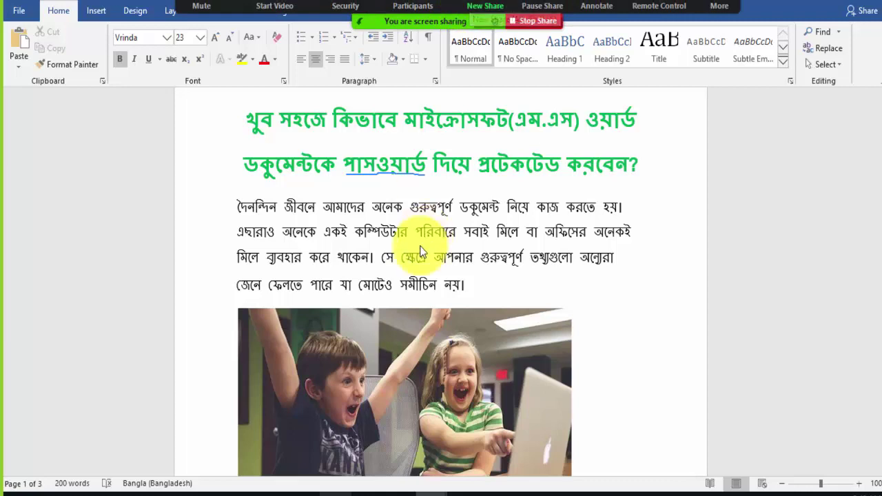
left_click(372, 491)
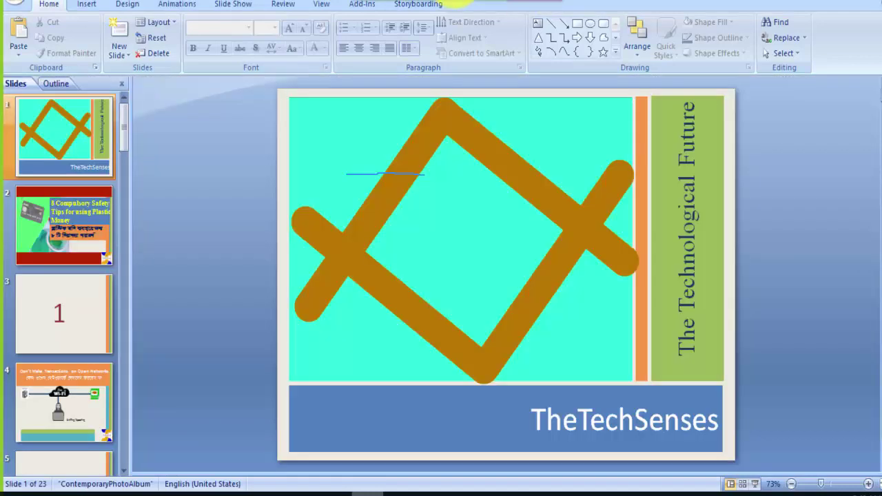
left_click(617, 6)
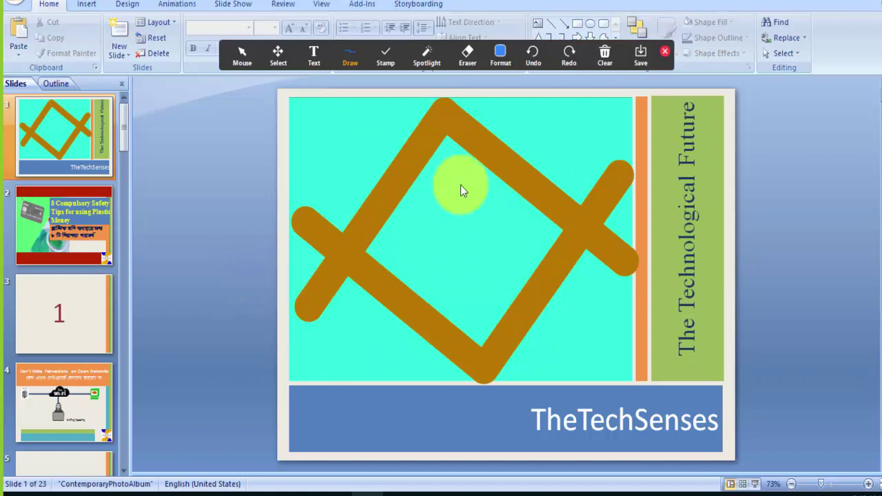
left_click(666, 52)
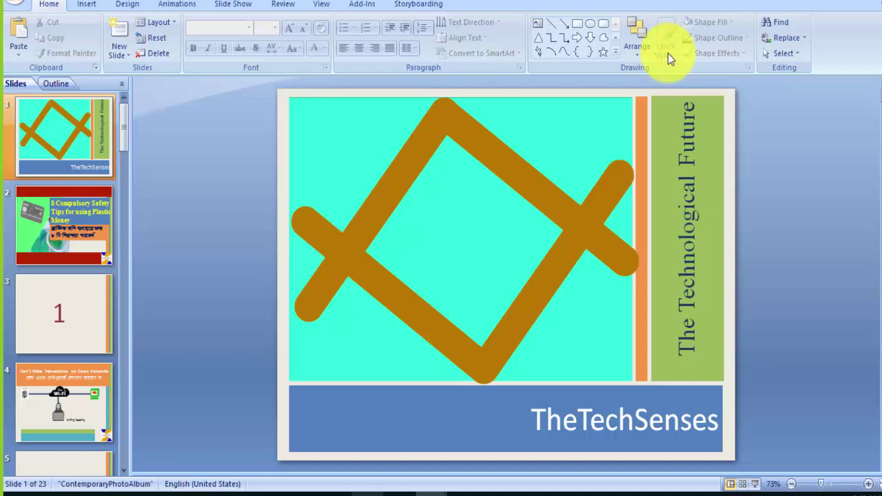
Run the slide show up to the slide "8 Compulsory Safety Tips for using Plastic Money" and exit it
left_click(590, 169)
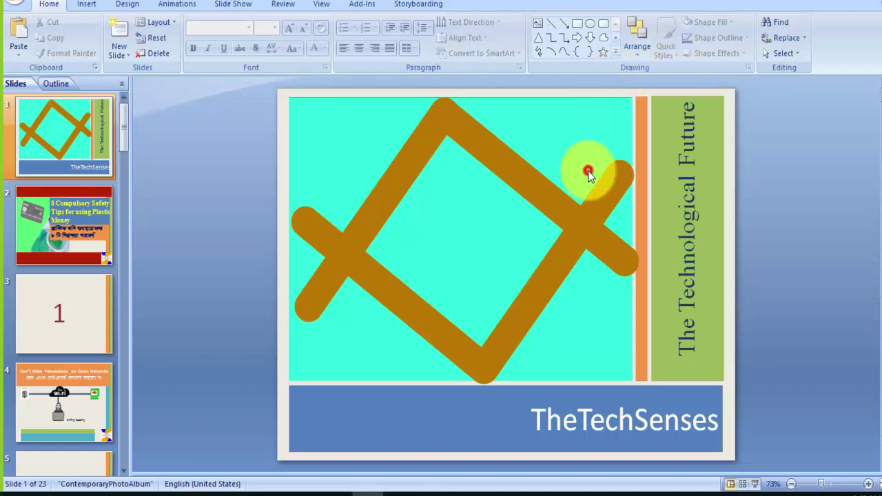
key("F5")
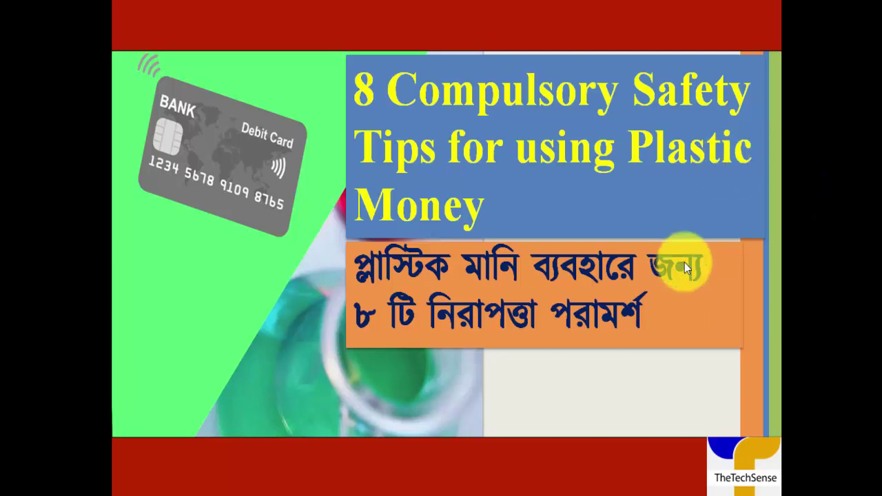
key("Escape")
Switch to YouTube in Chrome and play the TheTechSenses video "Keep your computer safe from virus of USB flash memory"
left_click(404, 486)
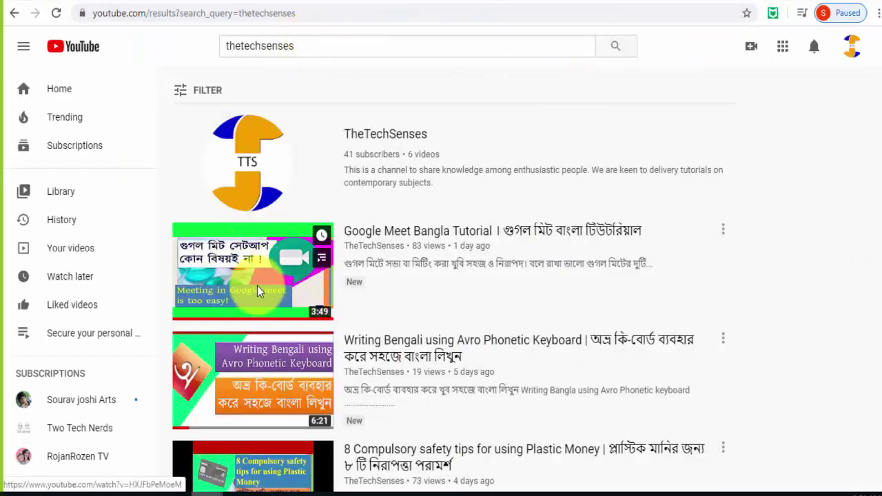
left_click(542, 340)
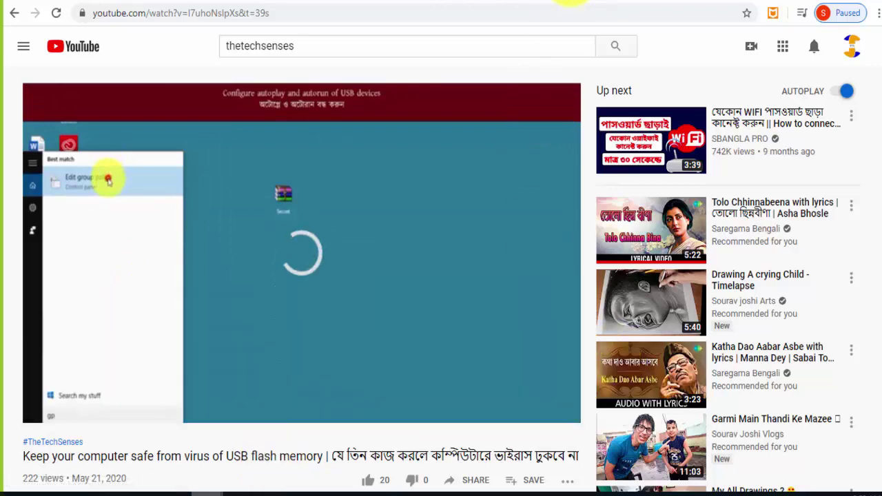
Examine the window and cloud file sources offered for a new share, and the management options for a student in the participants list
left_click(487, 6)
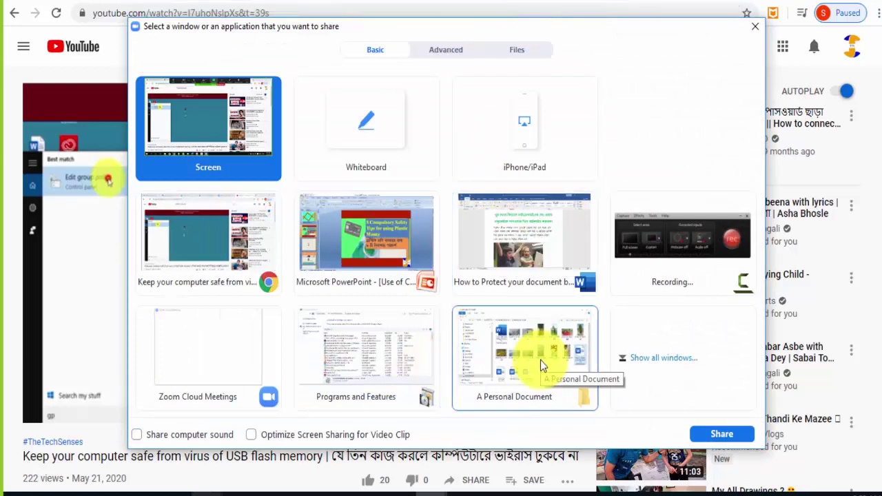
left_click(516, 51)
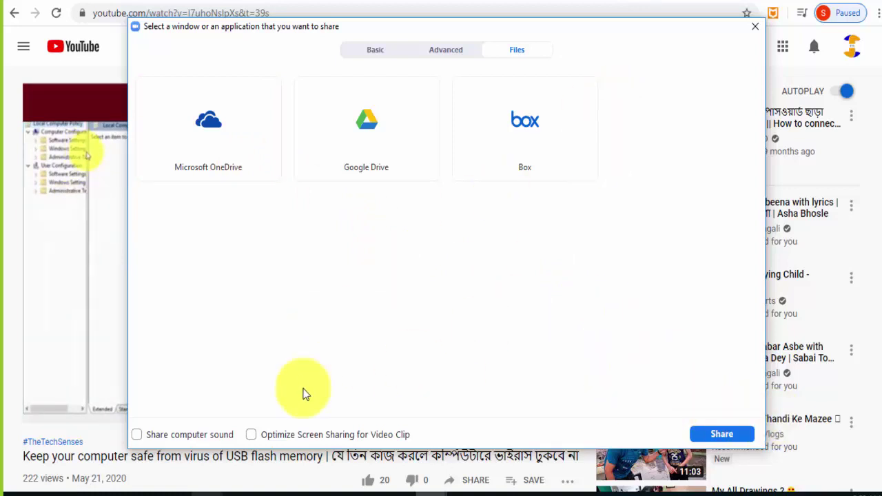
left_click(756, 29)
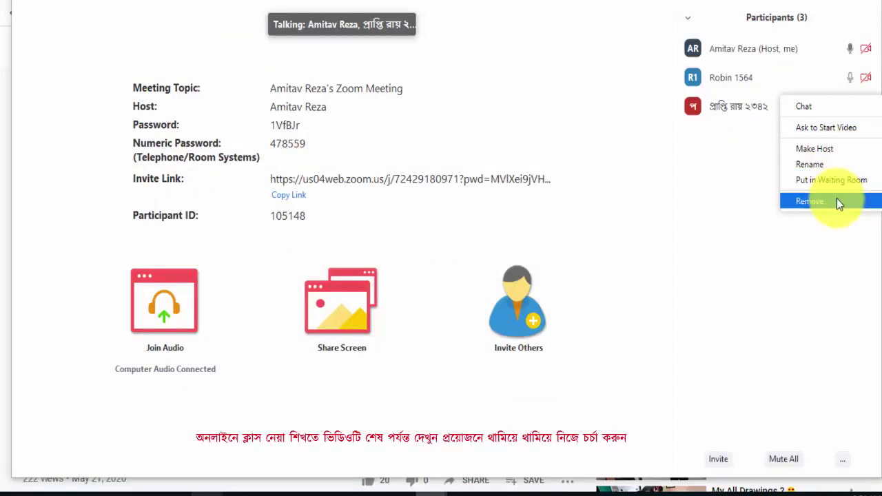
left_click(861, 79)
Share a whiteboard with the meeting
left_click(327, 274)
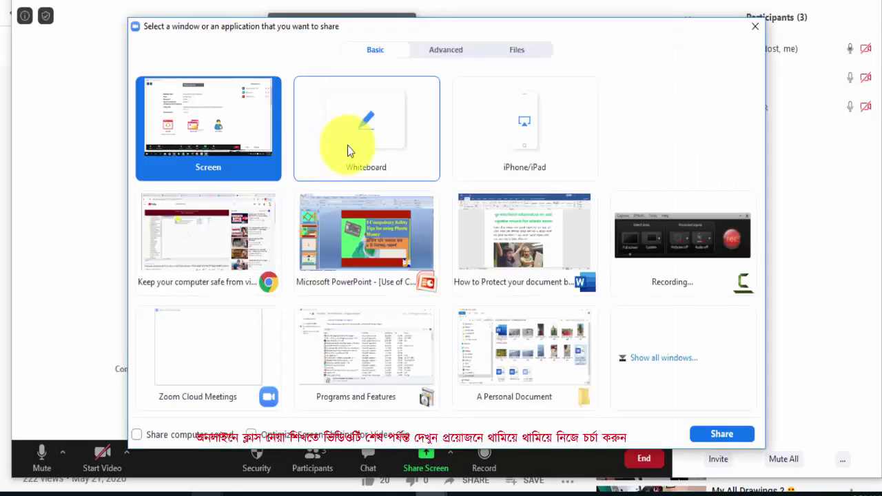
left_click(348, 146)
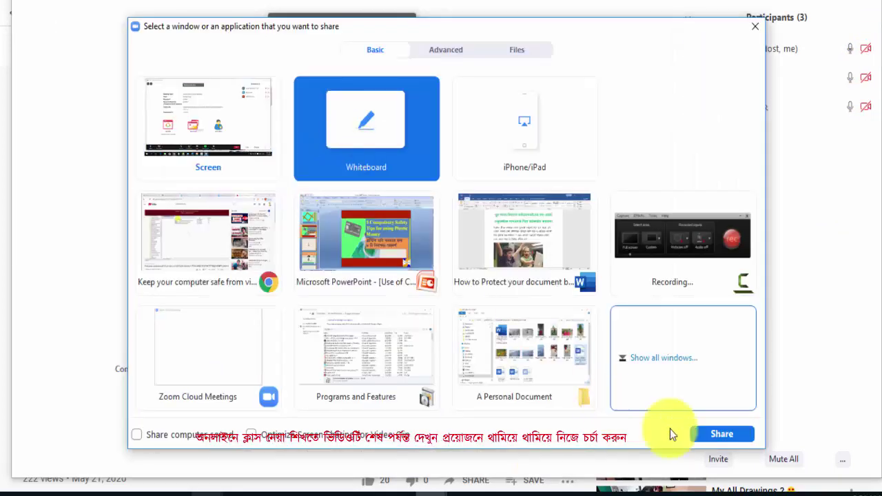
left_click(722, 434)
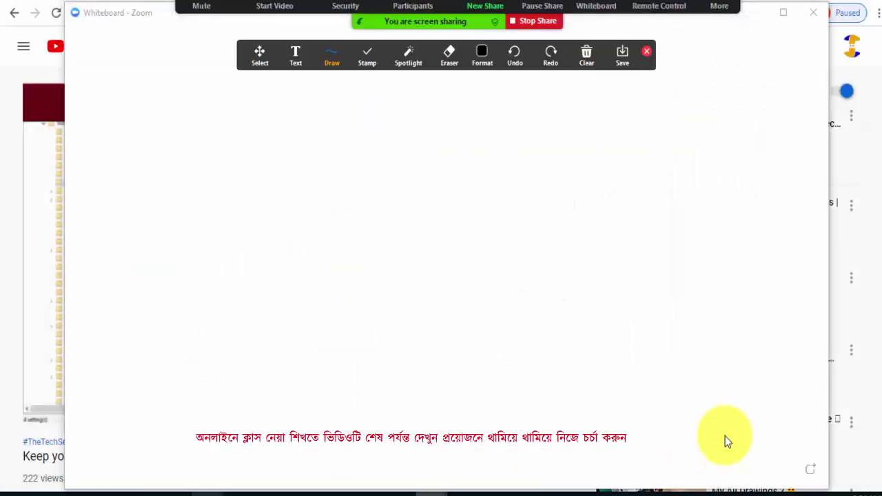
Handwrite the formula x² + y² = (x + y)² - 2xy on the whiteboard and close the drawing tools
left_click(179, 327)
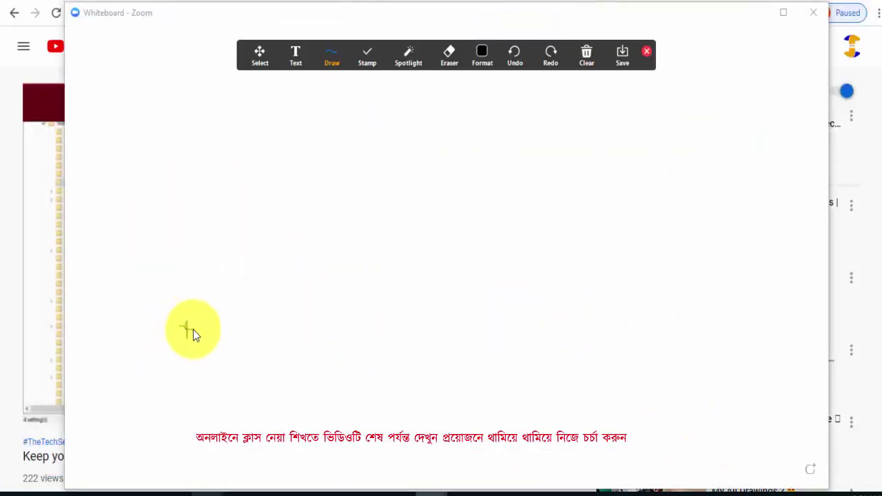
mouse_move(187, 314)
left_mouse_down()
mouse_move(217, 296)
mouse_move(229, 305)
mouse_move(262, 292)
mouse_move(260, 280)
mouse_move(283, 262)
mouse_move(290, 226)
mouse_move(299, 246)
mouse_move(308, 227)
mouse_move(321, 227)
mouse_move(324, 204)
mouse_move(339, 212)
left_mouse_up()
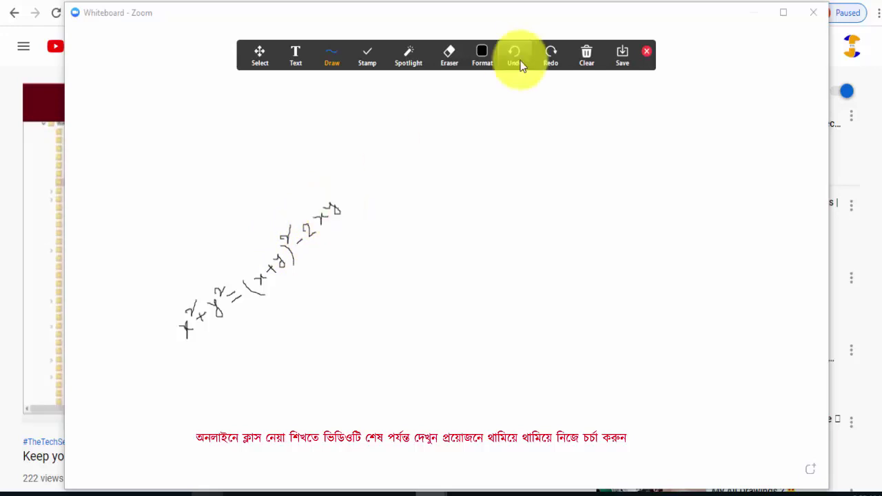
left_click(647, 52)
Examine the additional sharing options, including hiding the floating meeting controls and optimizing the share for full-screen video clips
left_click(719, 6)
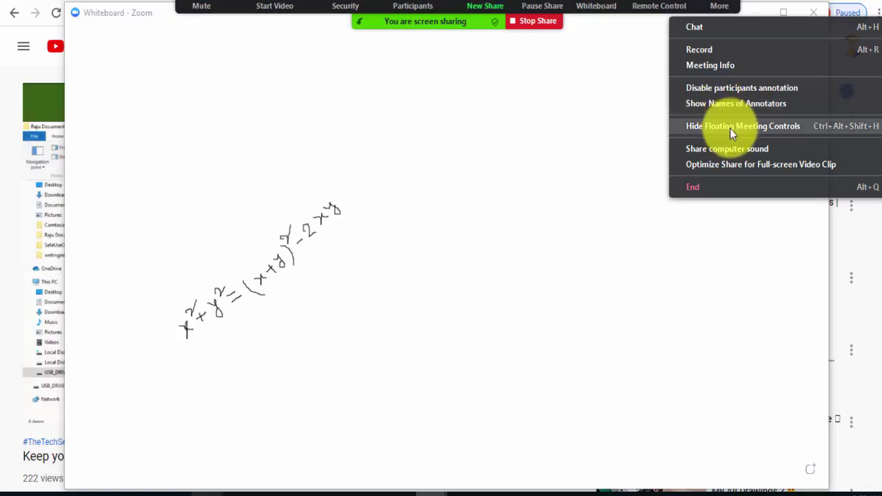
left_click(730, 128)
left_click(717, 6)
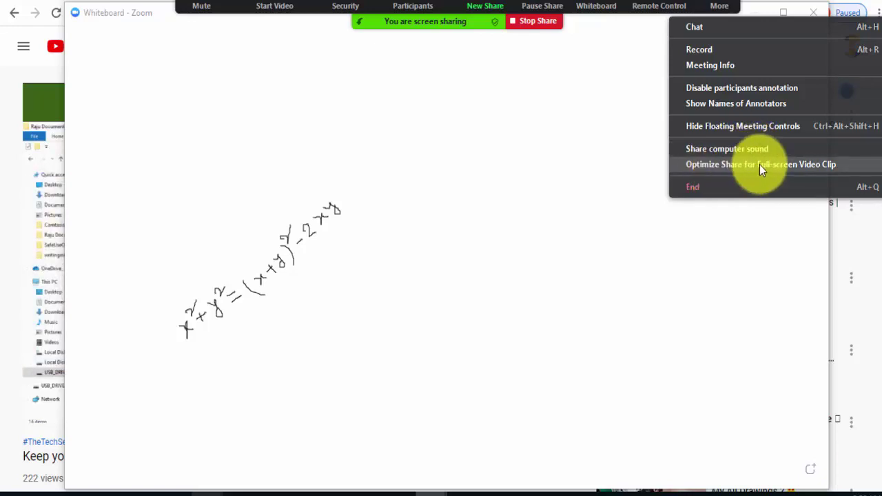
left_click(811, 164)
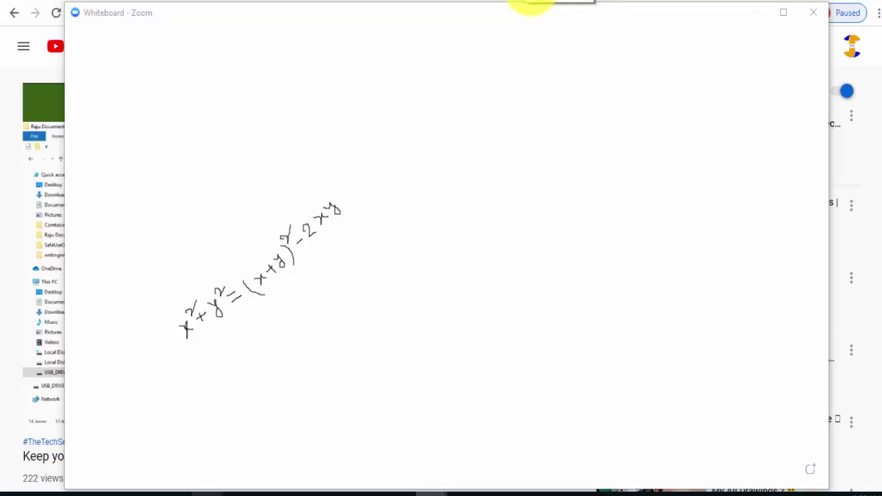
Stop sharing the whiteboard and check the email services and copy options for inviting others to the meeting
left_click(535, 5)
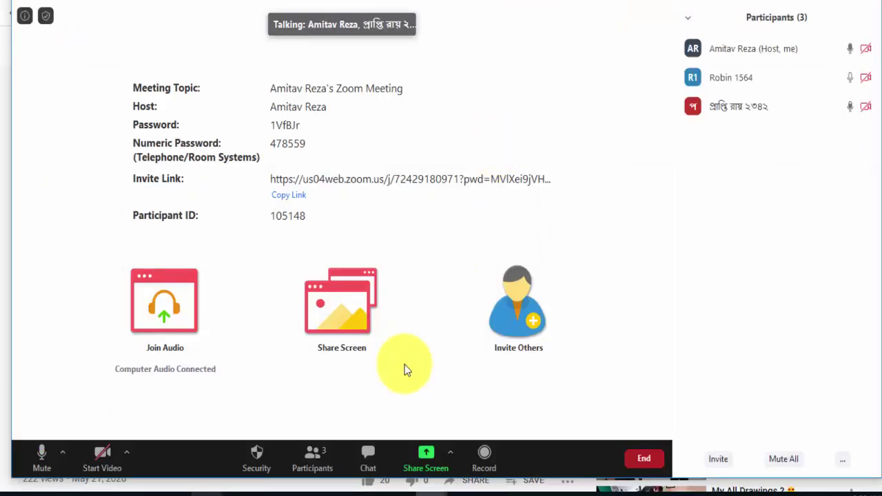
left_click(519, 321)
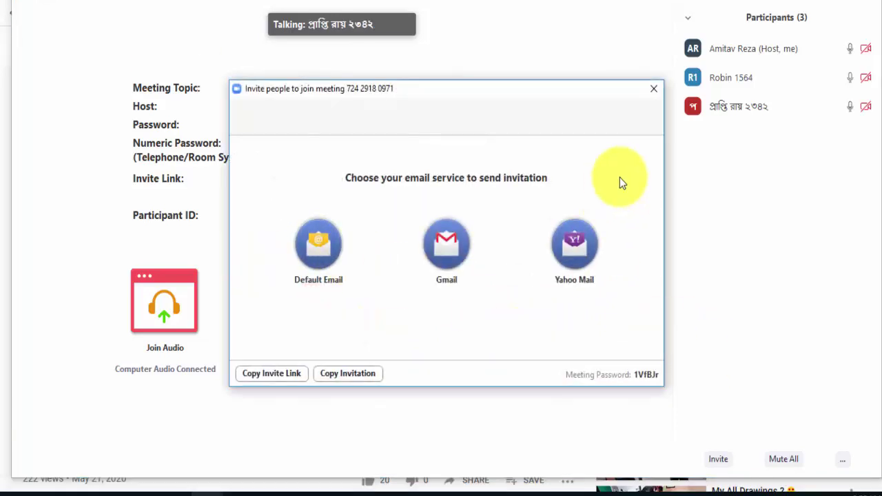
left_click(655, 89)
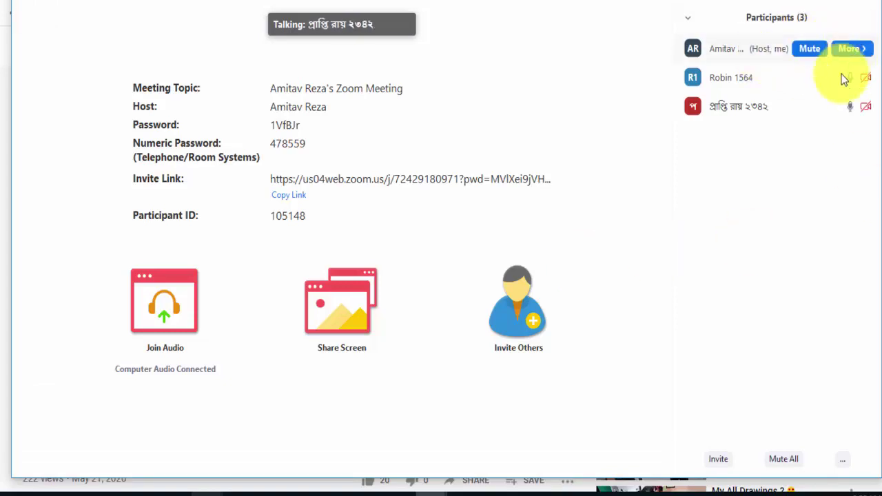
Finish the class session, going through the choices of ending it for all or leaving it to a newly assigned host
mouse_move(428, 48)
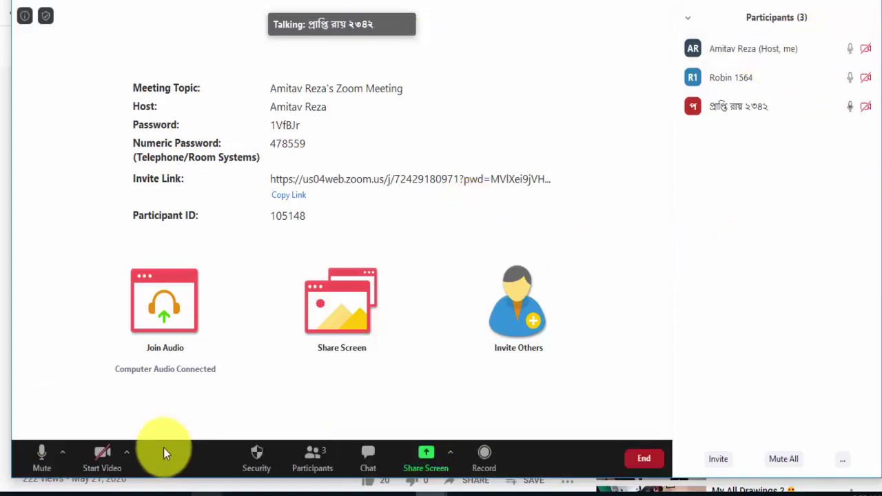
left_click(642, 461)
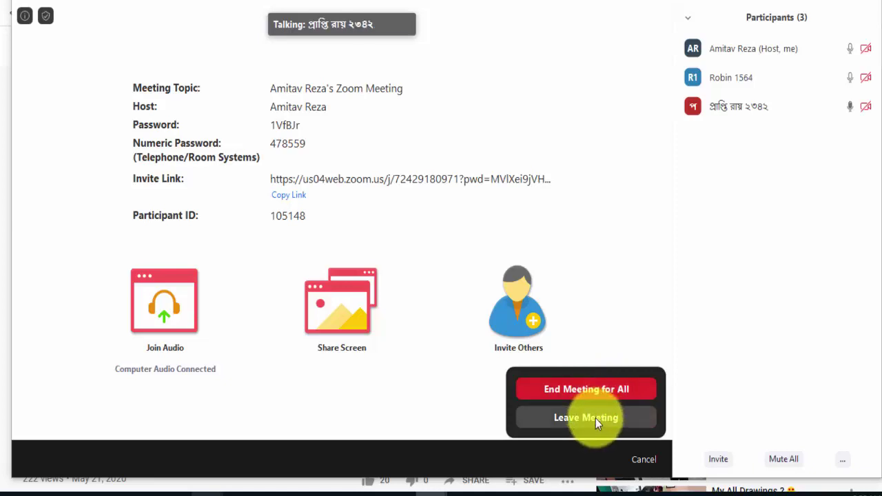
left_click(595, 419)
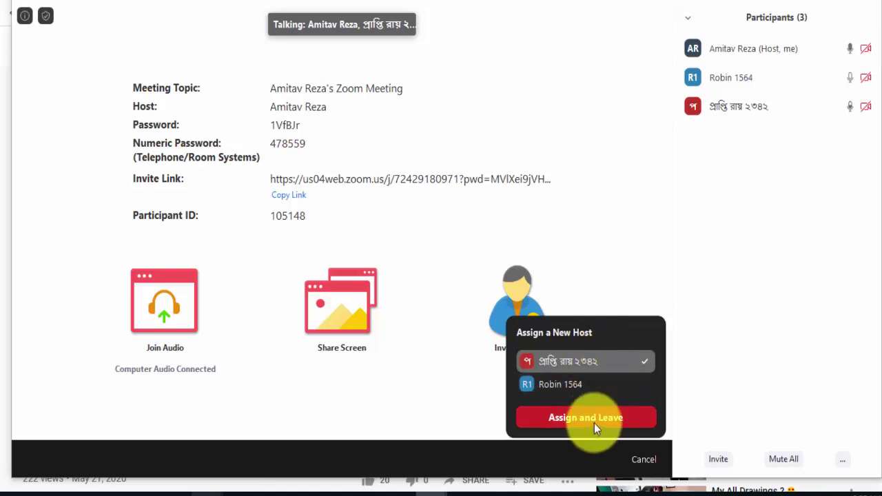
left_click(598, 391)
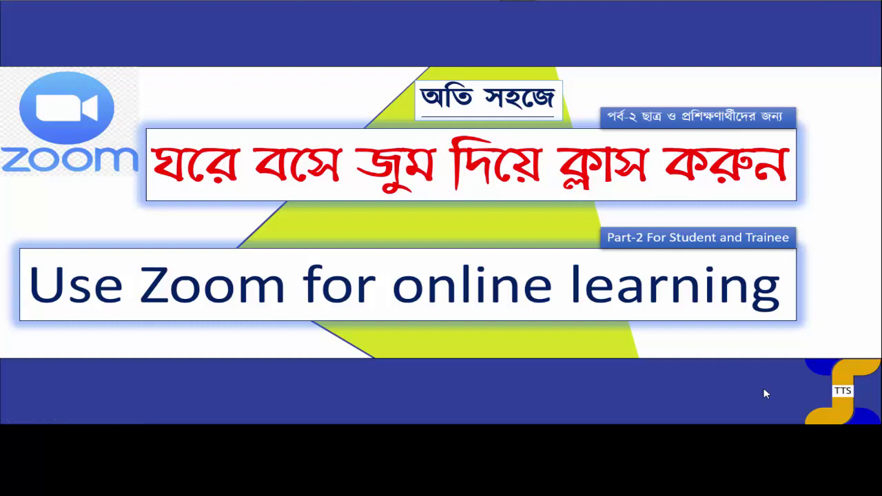
left_click(765, 393)
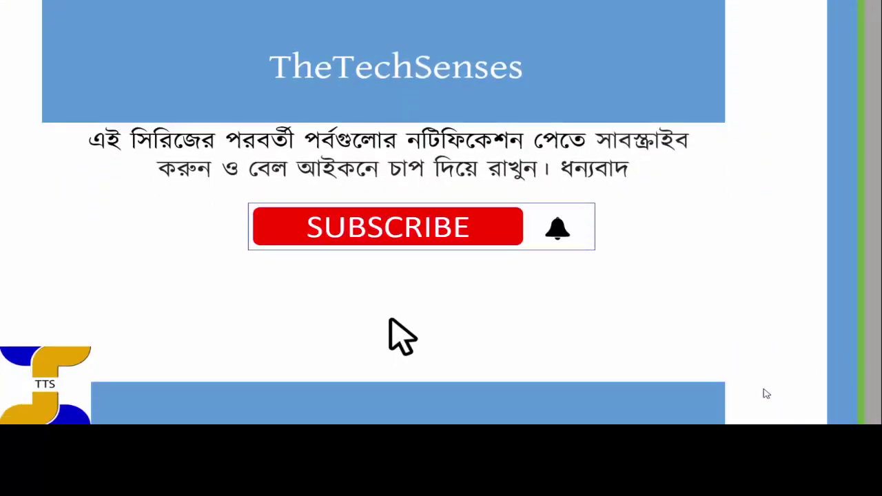